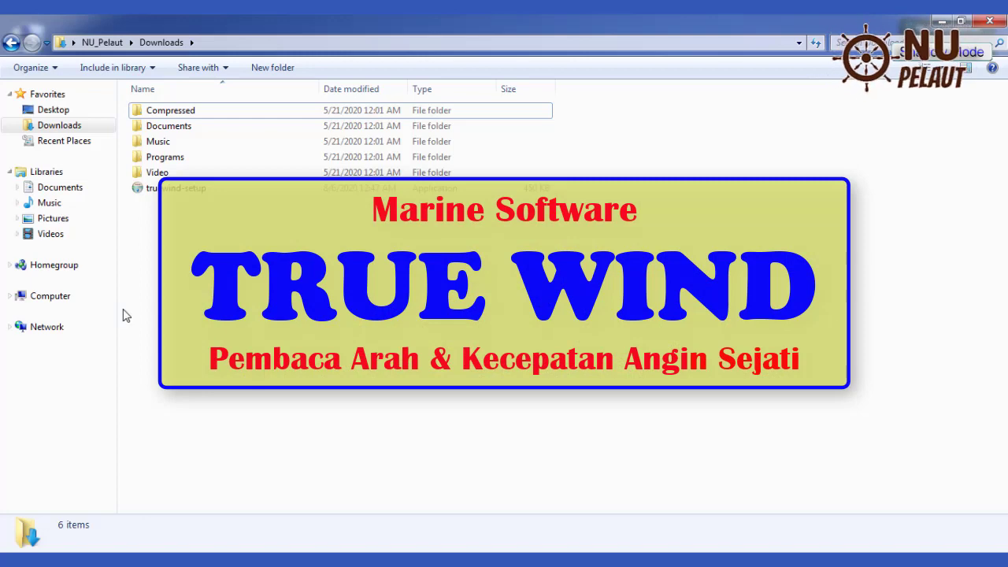
Launch the truewind-setup installer from the Downloads folder and allow it to run despite the unverified publisher
left_click(195, 189)
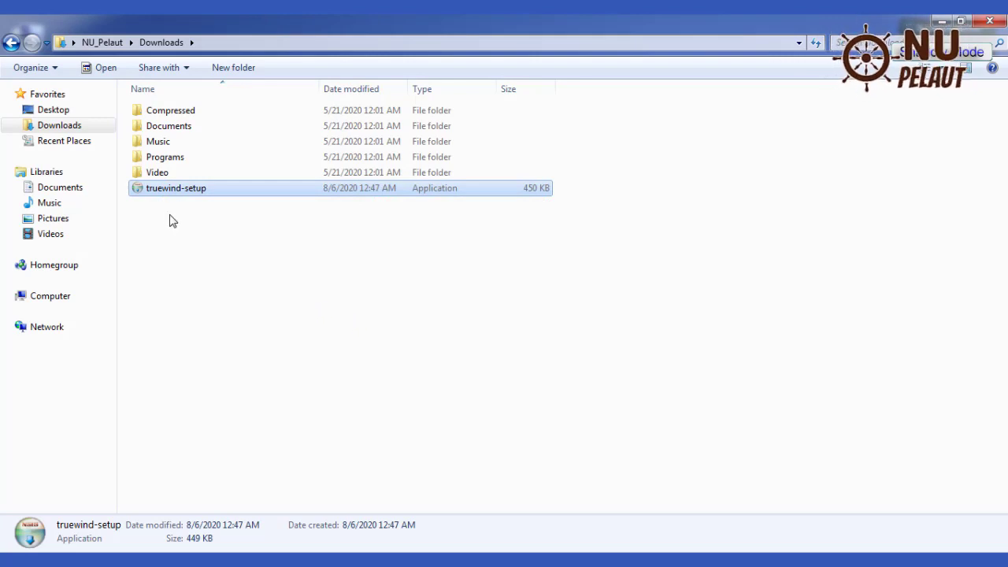
double_click(150, 193)
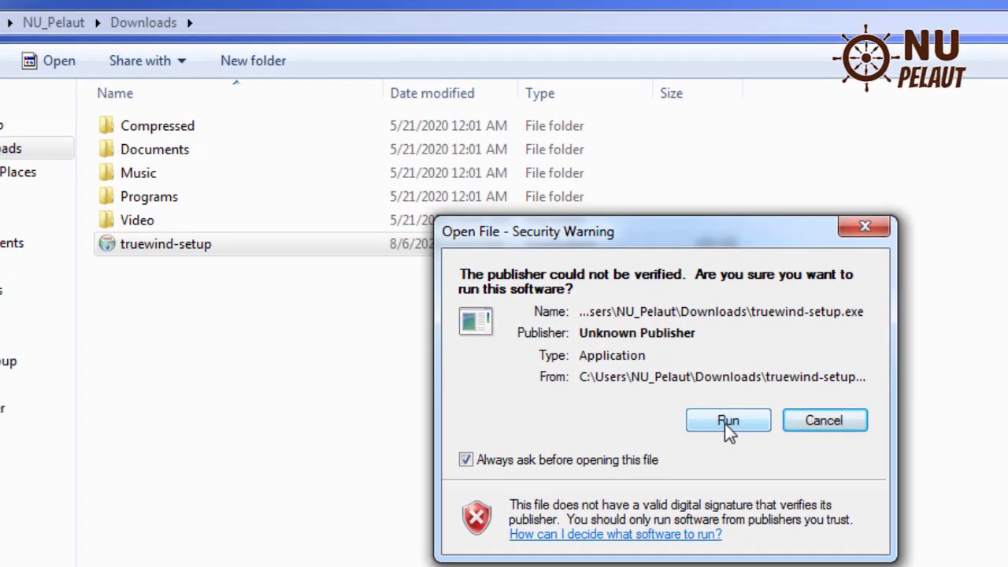
left_click_drag(717, 246, 811, 139)
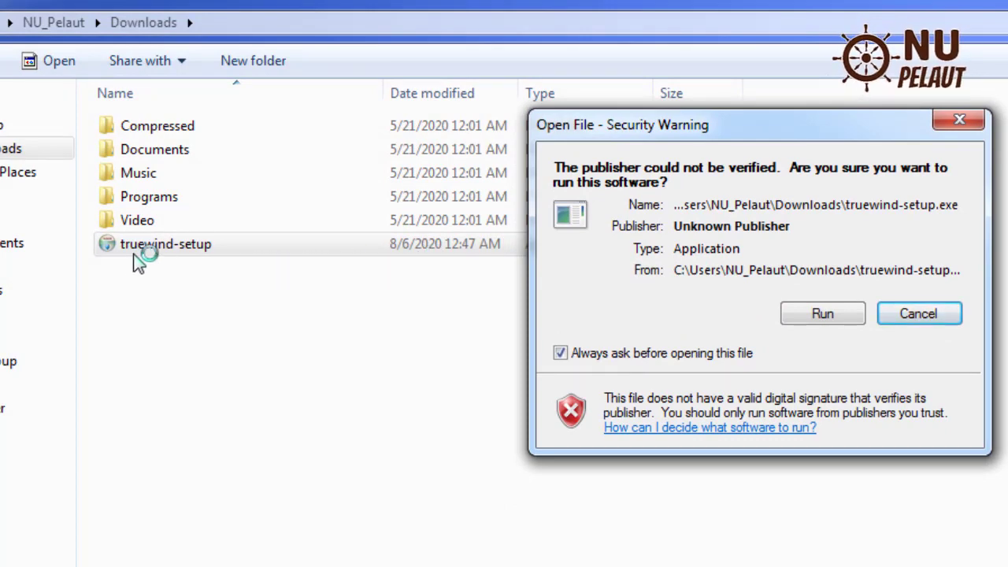
left_click(828, 312)
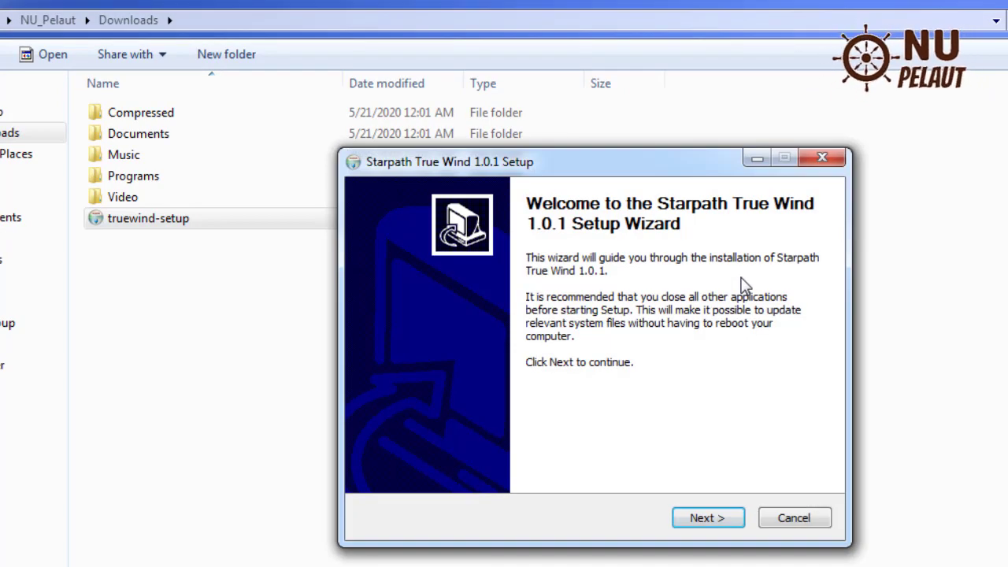
left_click_drag(685, 171, 669, 155)
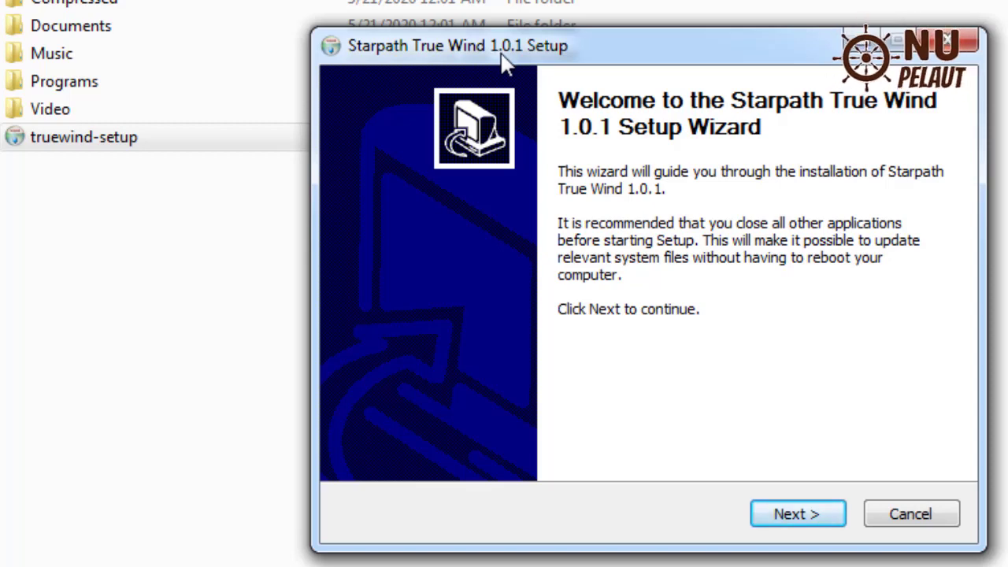
Accept the license agreement and install Starpath True Wind 1.0.1 in C:\Program Files (x86)\Starpath\Starpath True Wind
left_click(798, 516)
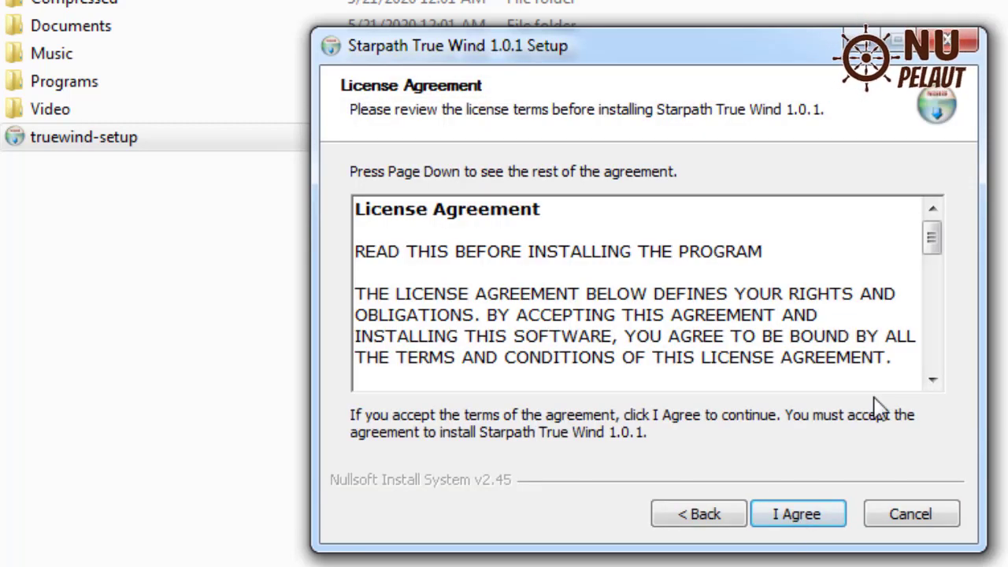
left_click_drag(933, 245, 937, 360)
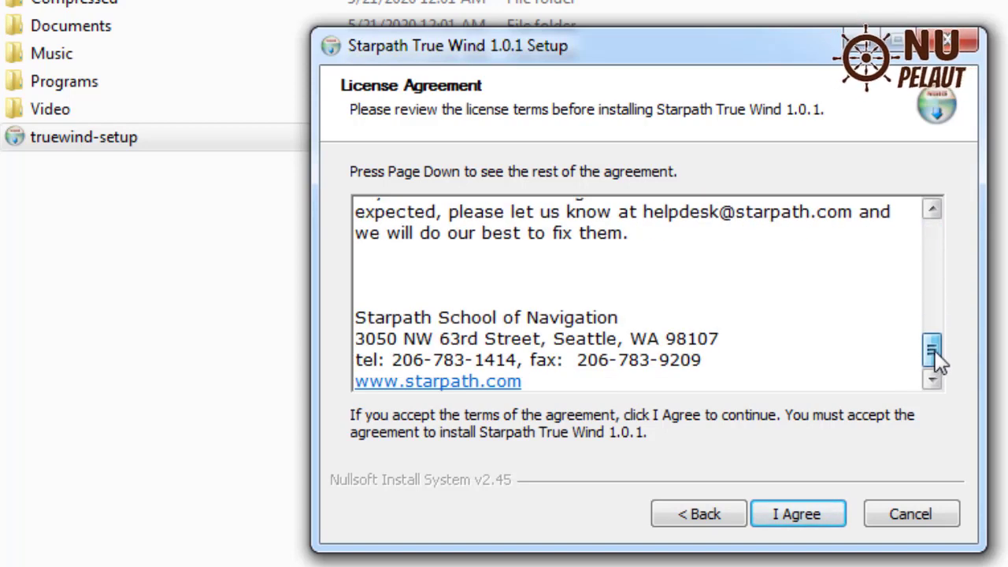
left_click(779, 516)
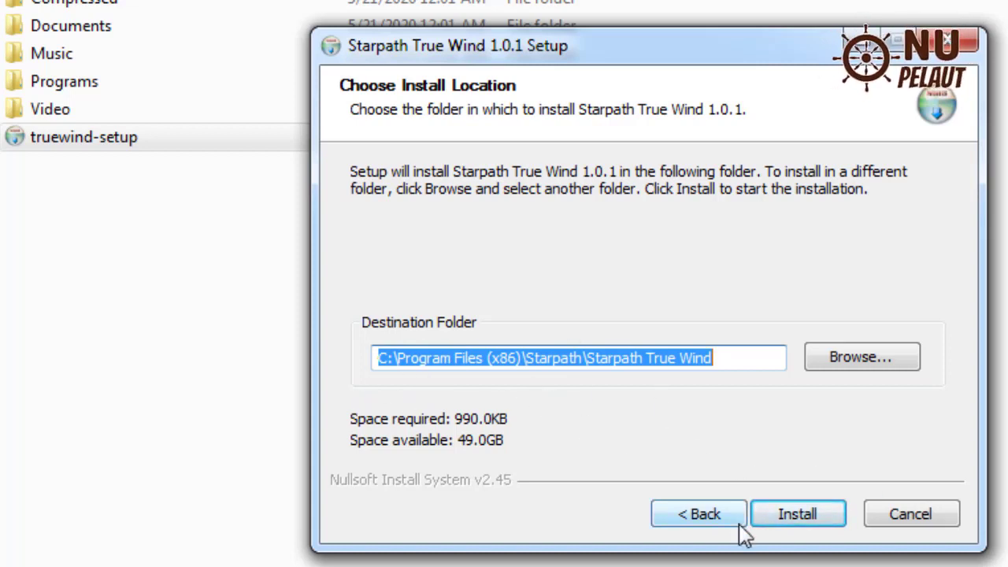
left_click(789, 516)
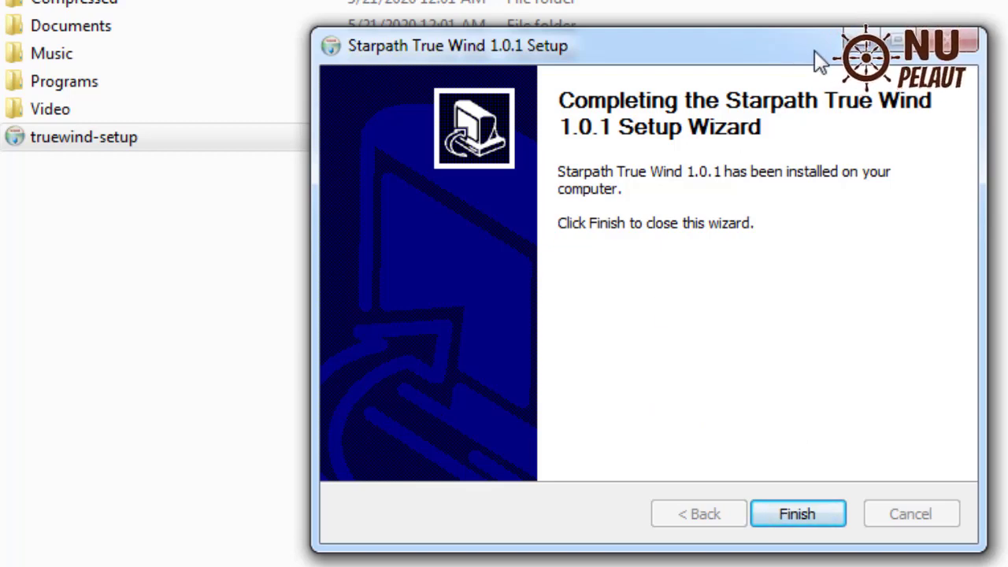
Finish the Starpath True Wind setup wizard and close the Downloads folder window
left_click_drag(814, 47, 1007, 35)
left_click(718, 142)
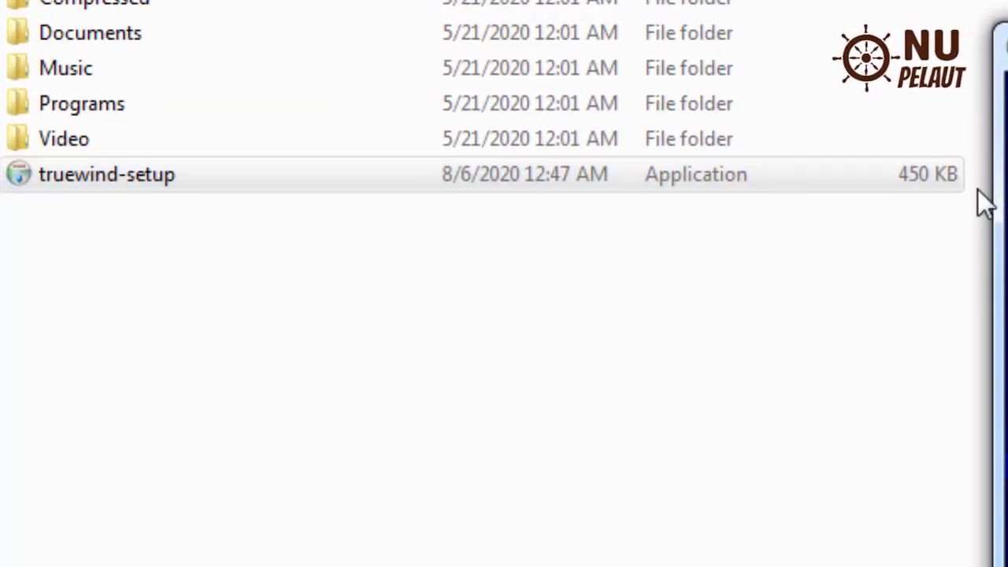
left_click(903, 185)
left_click(998, 221)
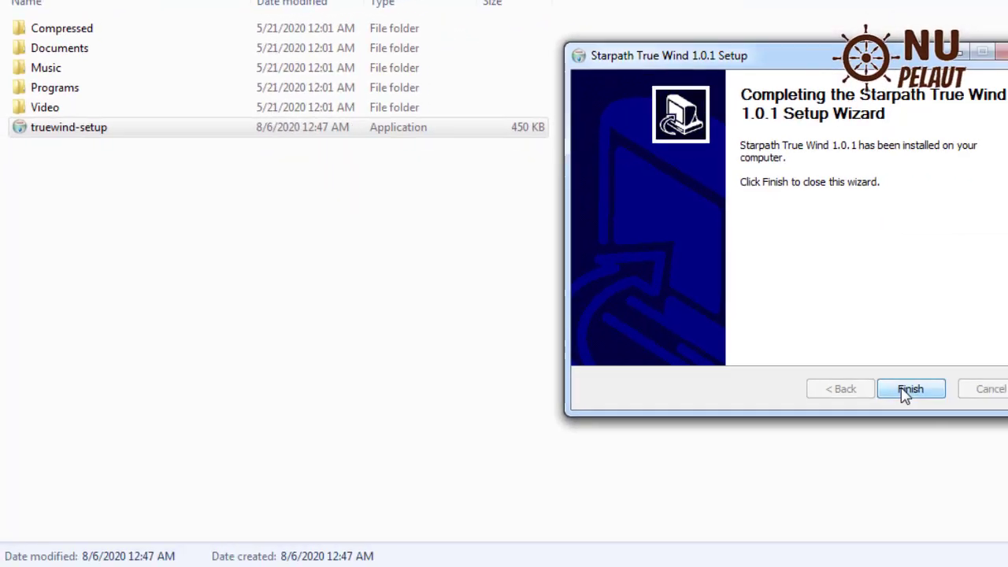
left_click(914, 394)
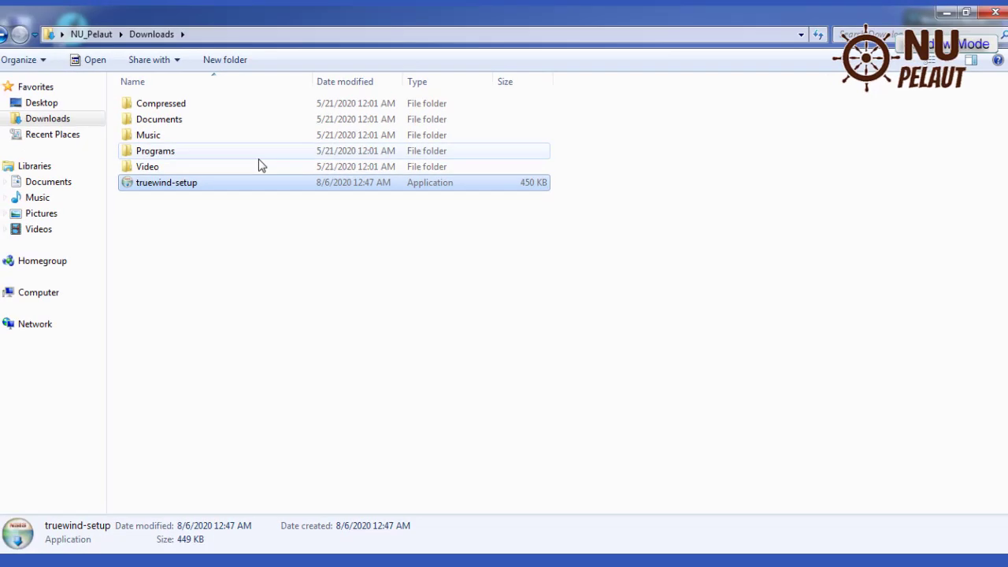
left_click(988, 22)
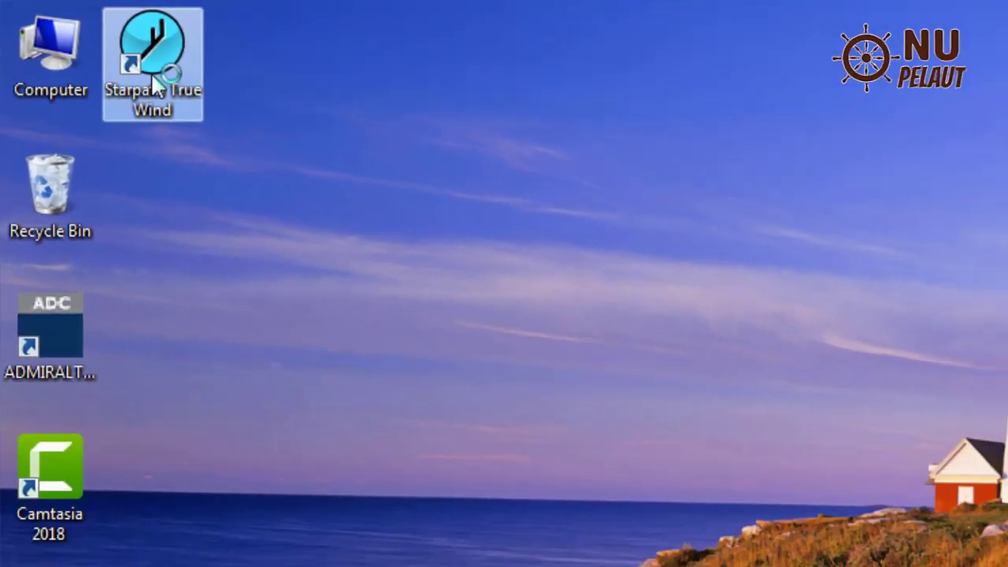
Open Starpath True Wind from the desktop, then reposition and enlarge its window
double_click(189, 87)
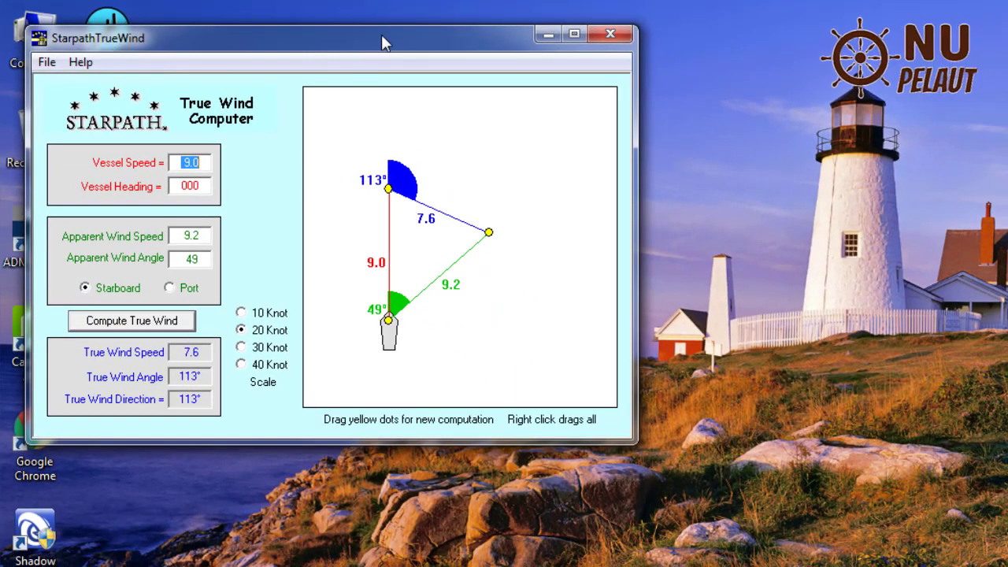
left_click_drag(381, 41, 607, 115)
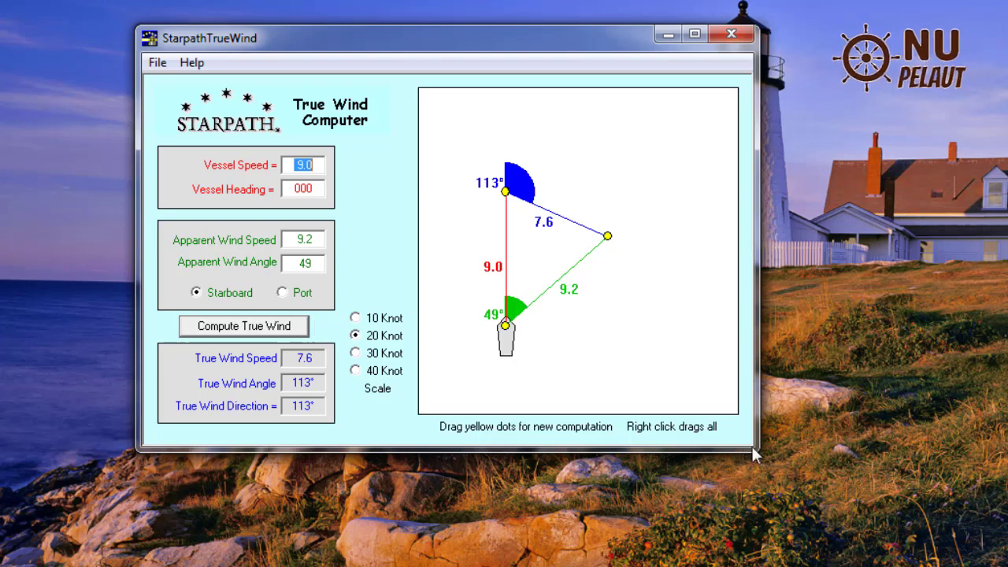
left_click_drag(753, 450, 822, 478)
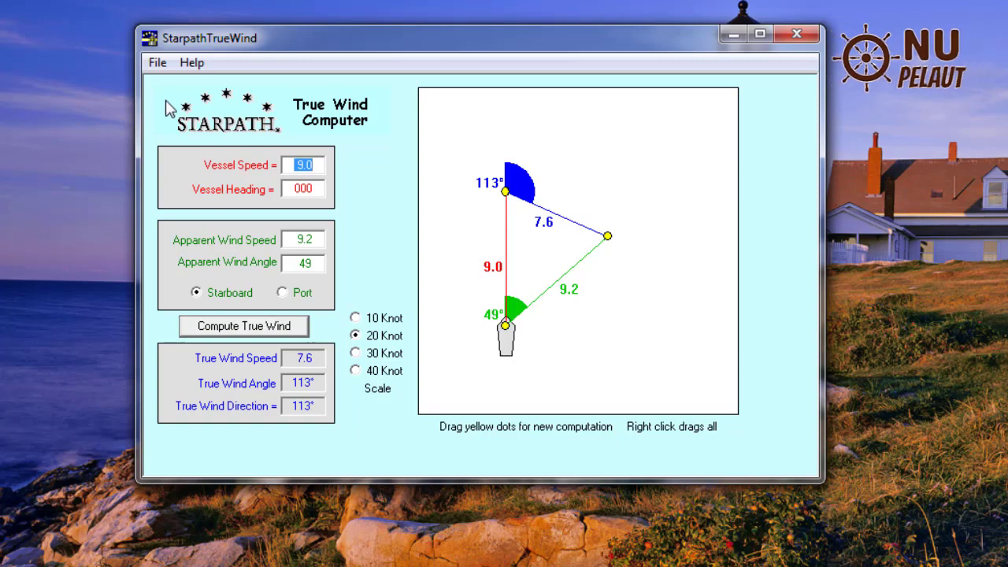
Set the vessel speed to 13.0 in the True Wind Computer
left_click_drag(308, 33, 197, 61)
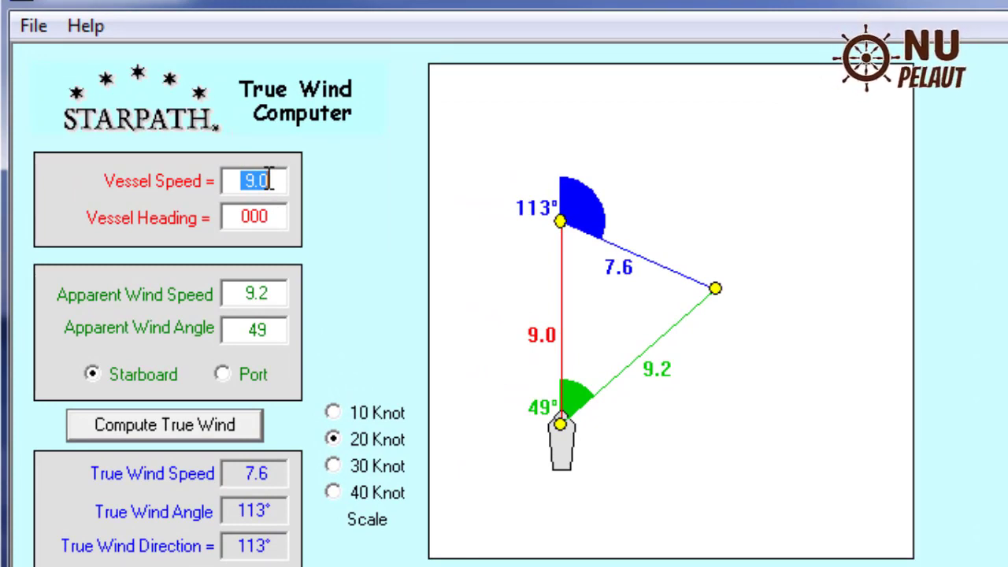
type("13")
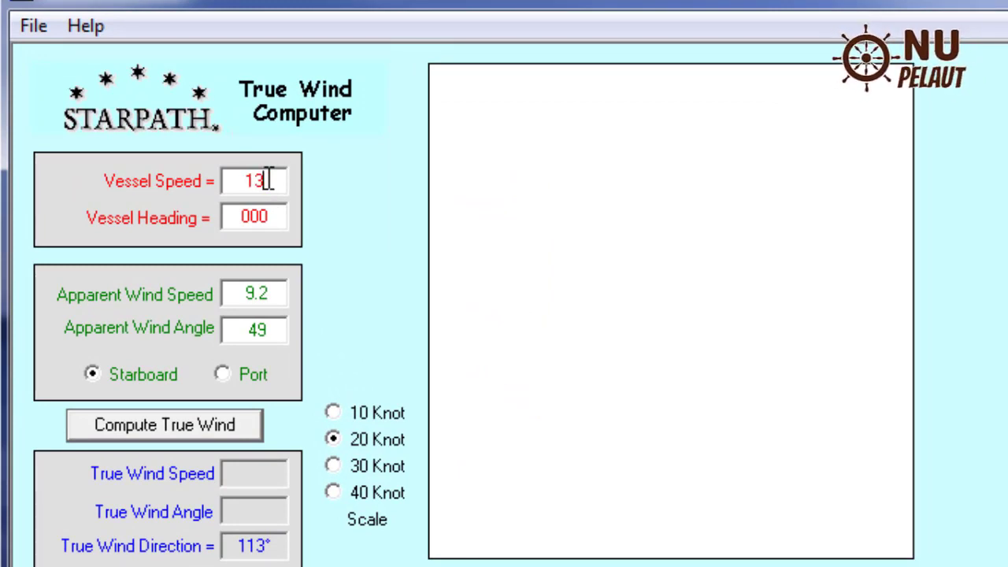
type(".0")
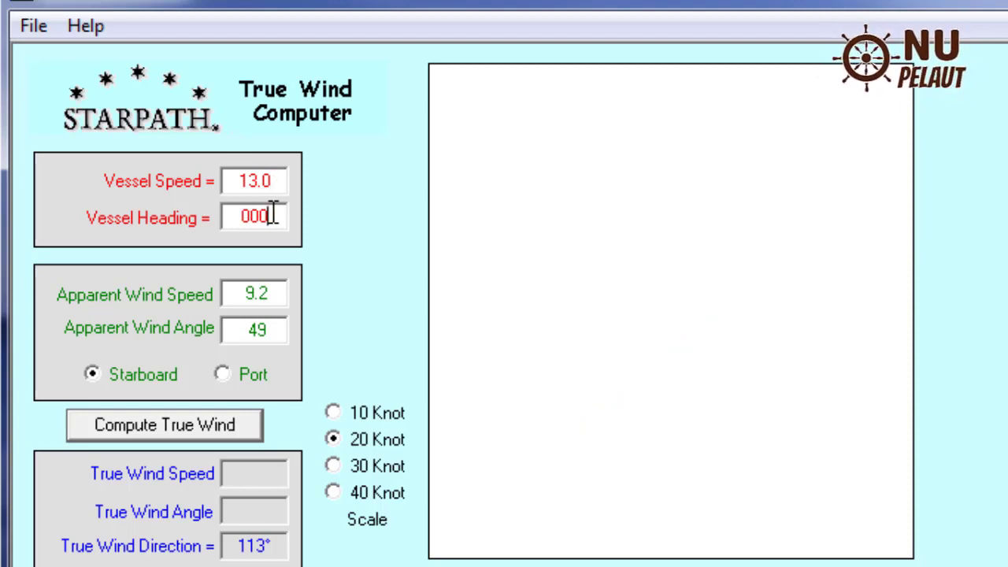
Replace the vessel heading with 300
type("3")
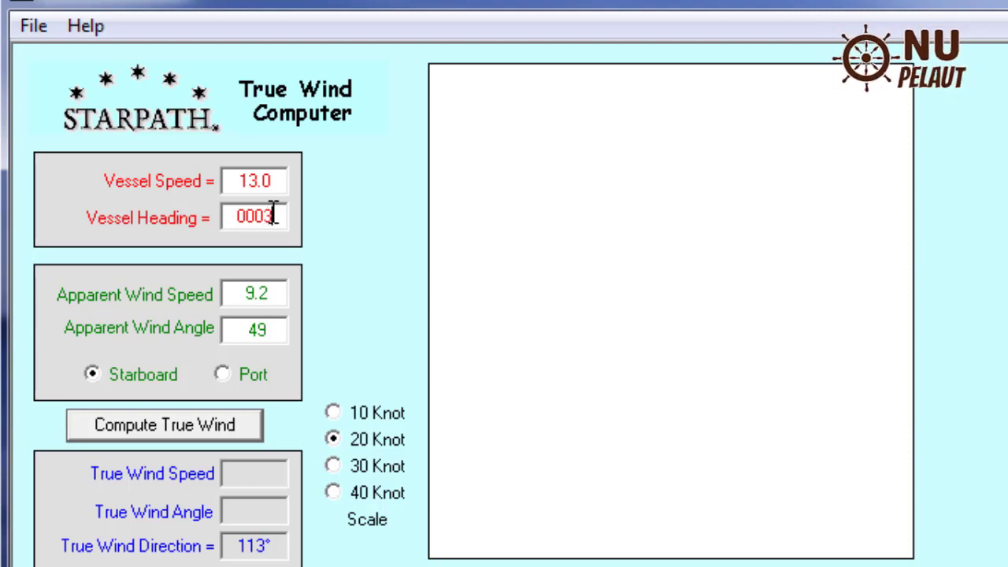
type("00")
key("BackSpace")
key("BackSpace")
key("BackSpace")
key("BackSpace")
key("BackSpace")
key("BackSpace")
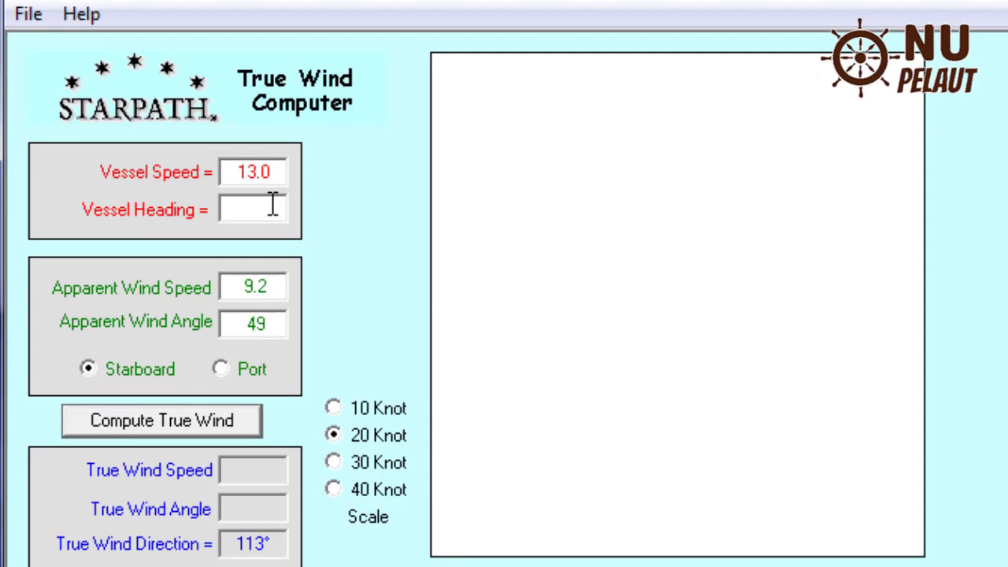
type("3")
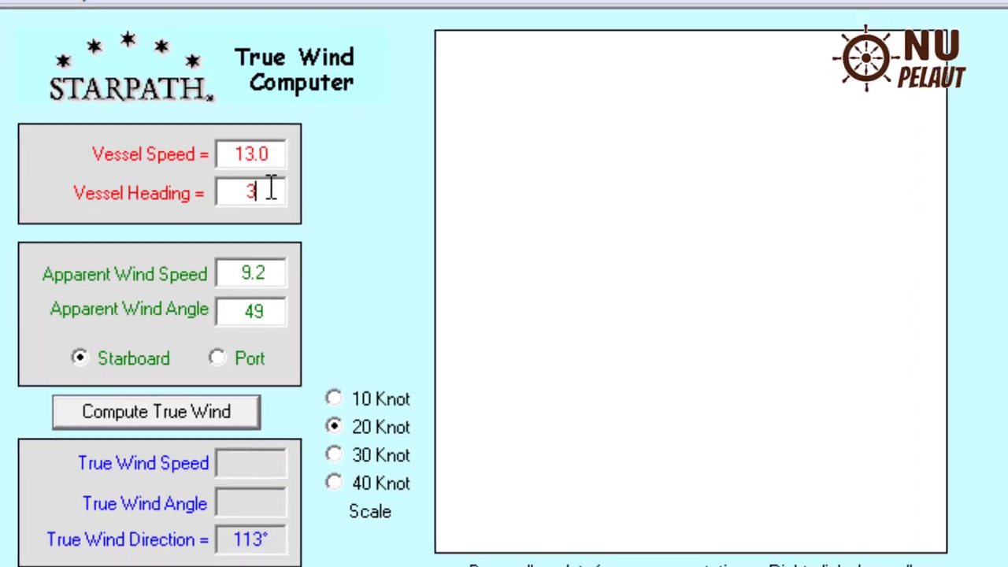
type("00")
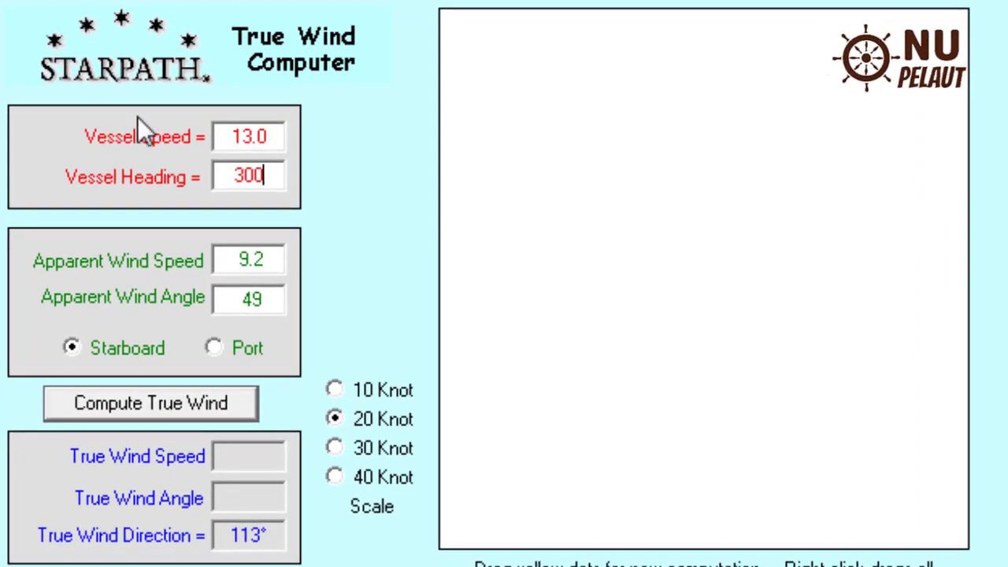